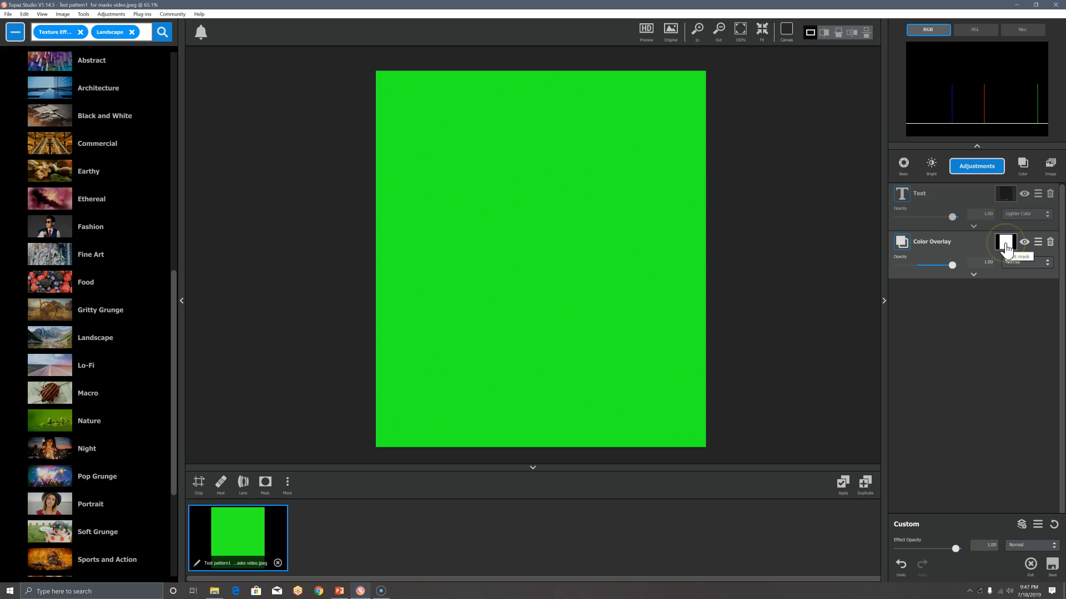
# Open the Color Overlay adjustment's mask for editing and invert it to black.
pyautogui.click(1005, 244)
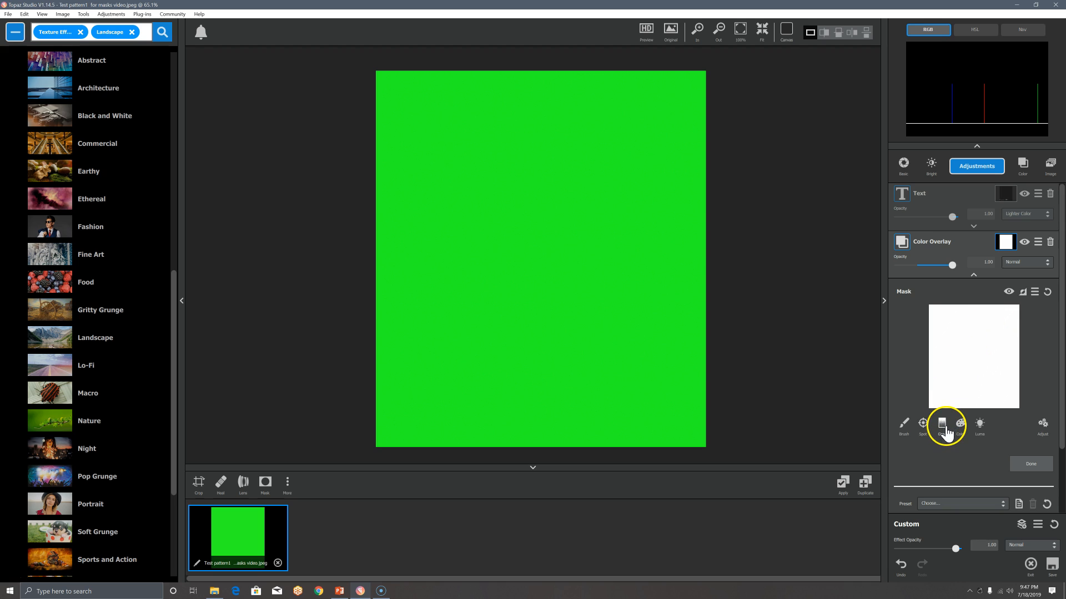
pyautogui.click(1021, 294)
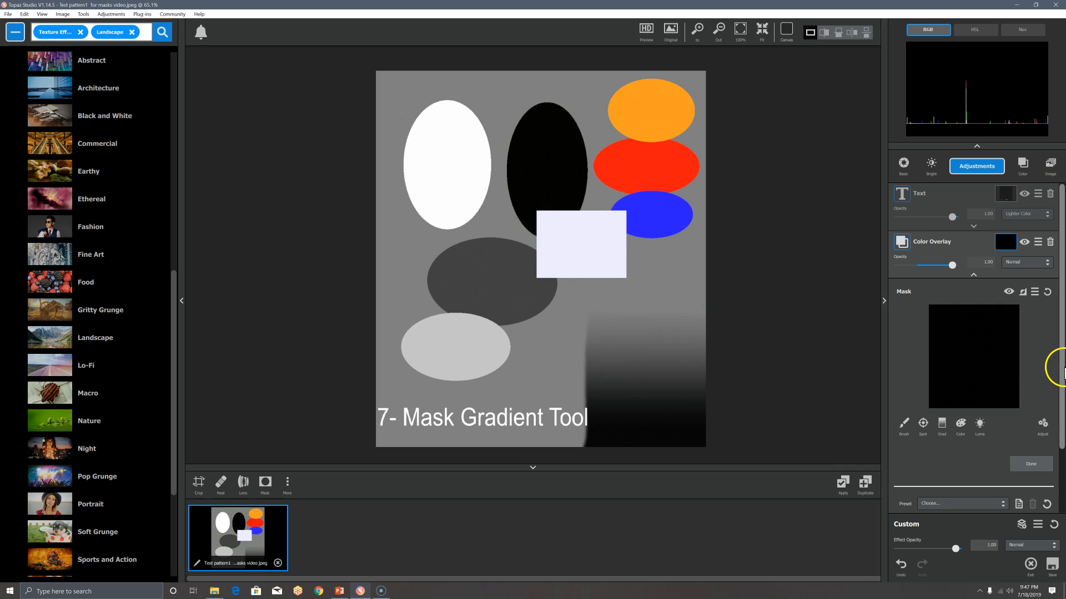
pyautogui.moveTo(1062, 368)
pyautogui.mouseDown()
pyautogui.moveTo(1061, 409)
pyautogui.moveTo(1062, 366)
pyautogui.mouseUp()
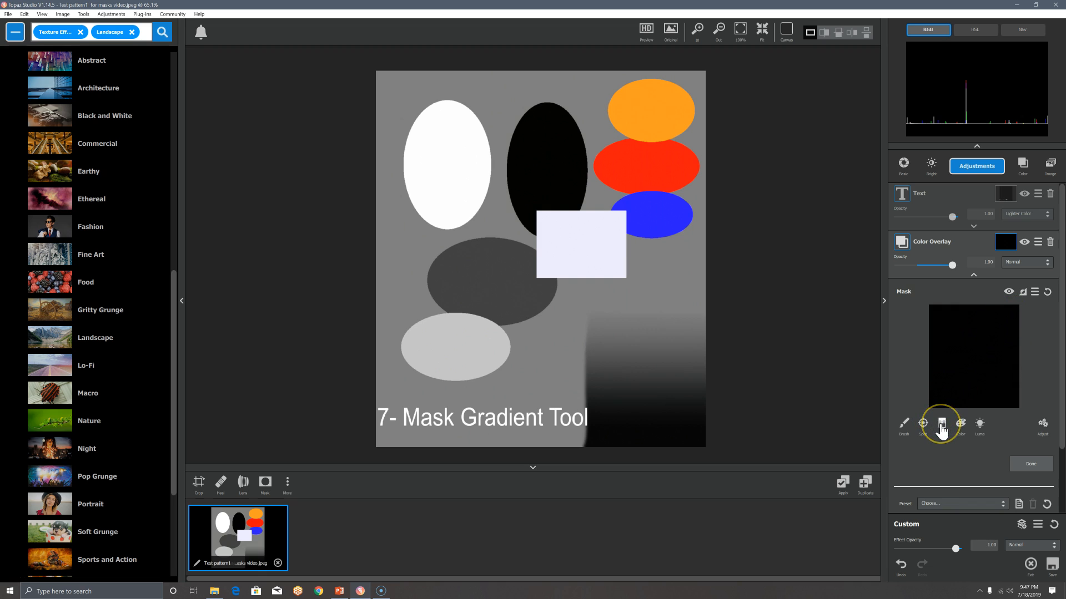
# Lay a Gradient selection down the image from above the black ellipse to the light gray ellipse, with Mask Transparency at 1.00.
pyautogui.click(941, 426)
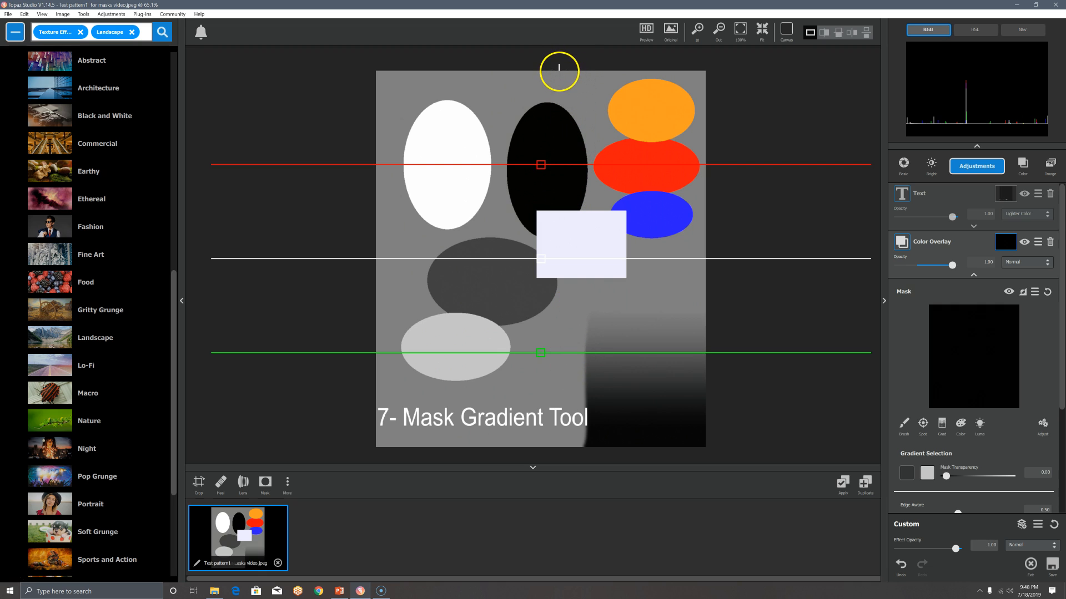
pyautogui.moveTo(547, 84); pyautogui.dragTo(548, 355)
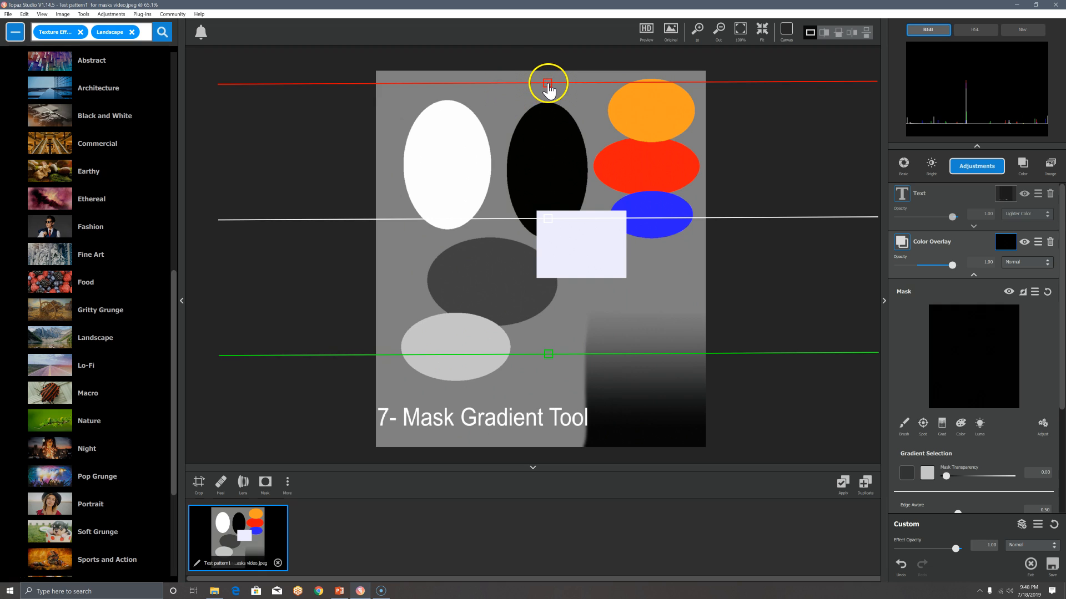
pyautogui.moveTo(548, 83); pyautogui.dragTo(549, 127)
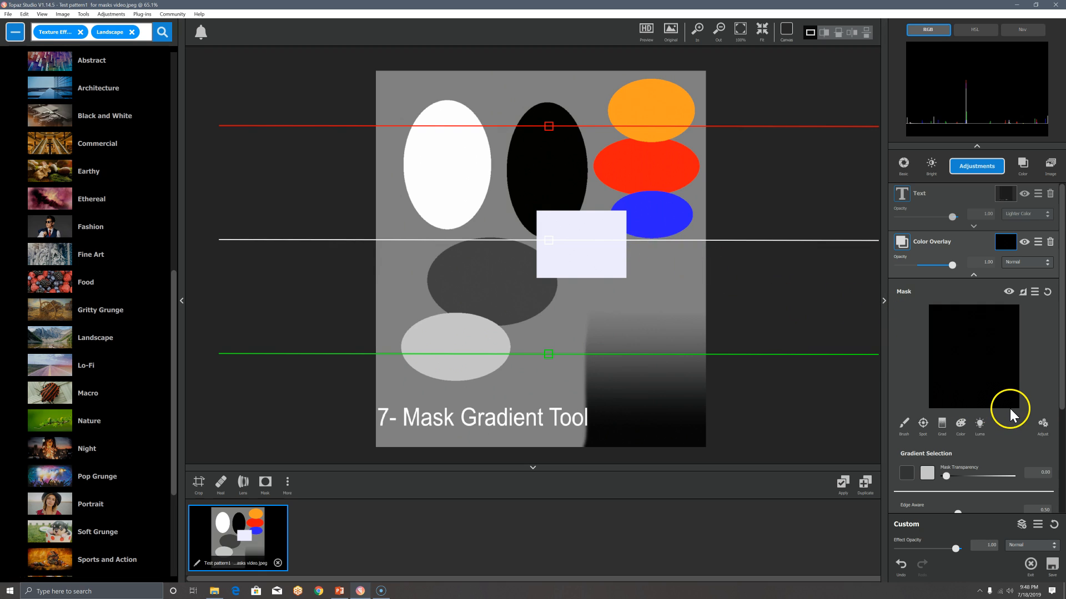
pyautogui.moveTo(1060, 379); pyautogui.dragTo(1061, 396)
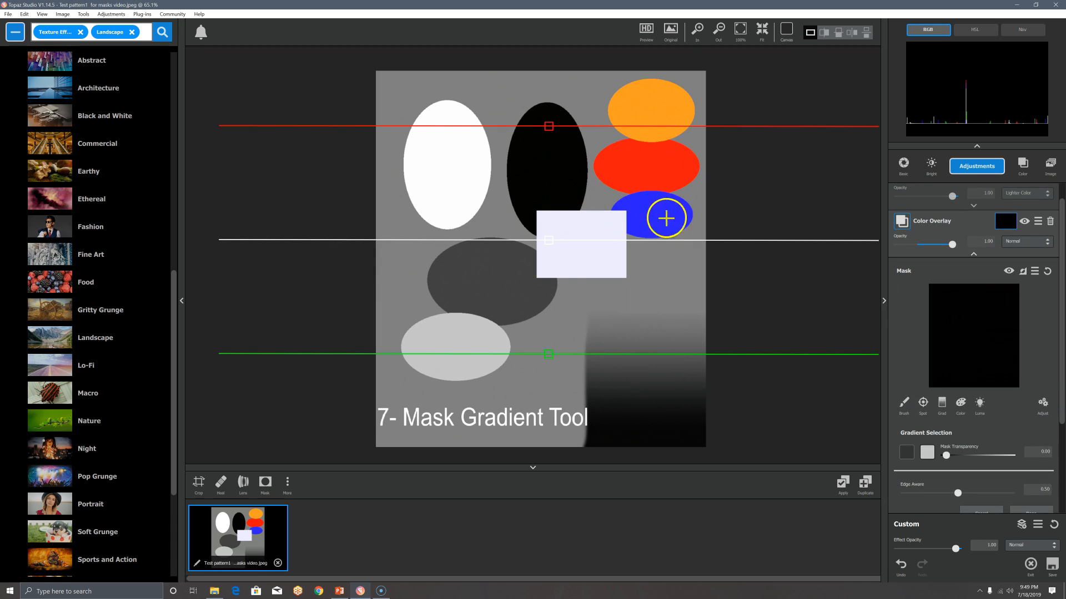
pyautogui.click(928, 454)
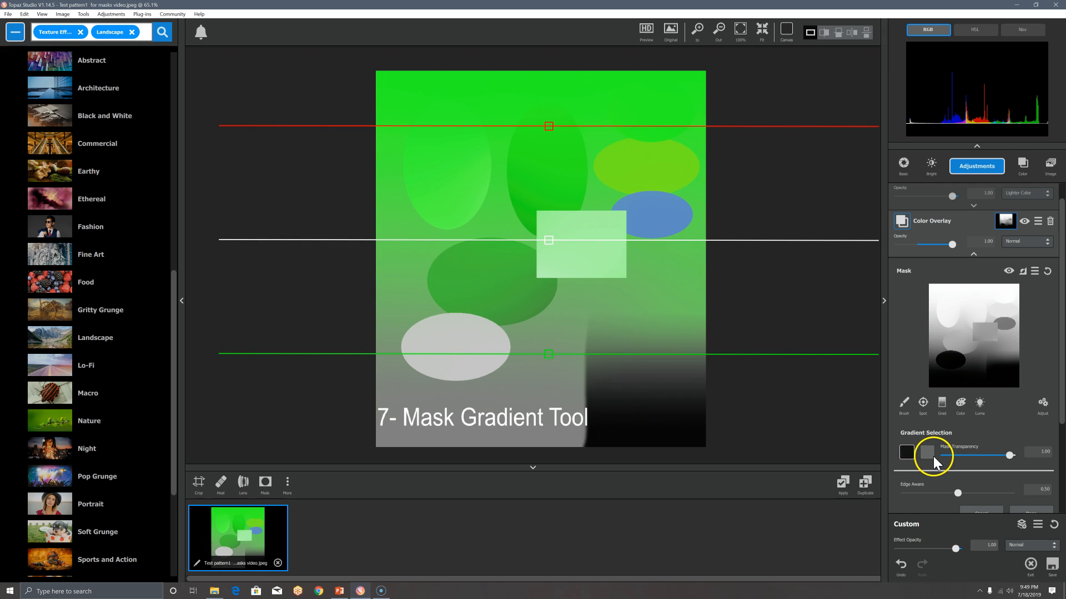
# Reset the Color Overlay mask and apply a new default-position gradient selection with Mask Transparency at 0.00.
pyautogui.click(1047, 273)
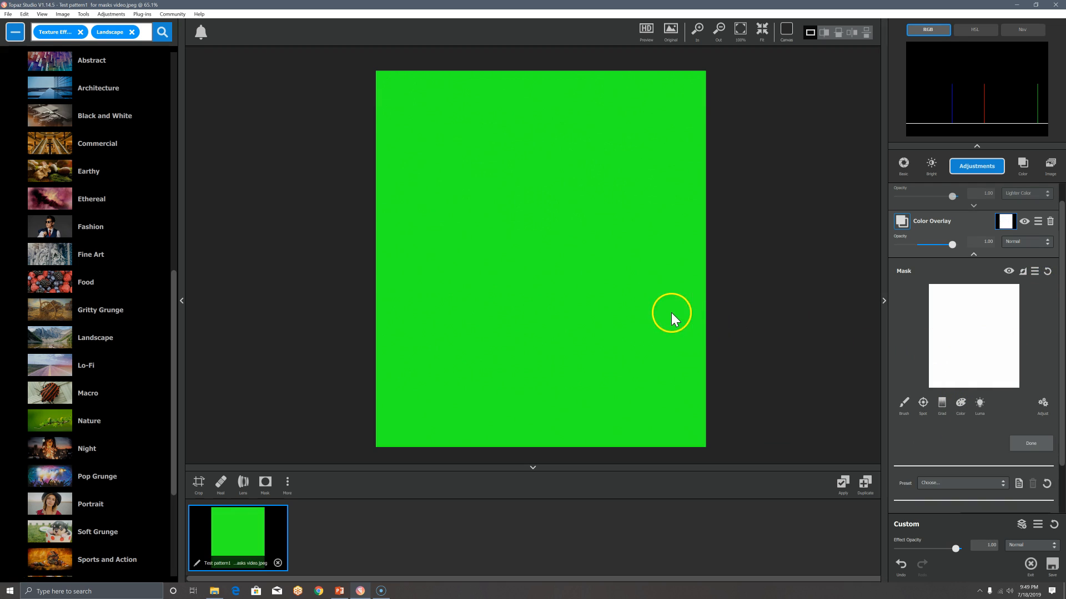
pyautogui.click(942, 403)
pyautogui.click(904, 398)
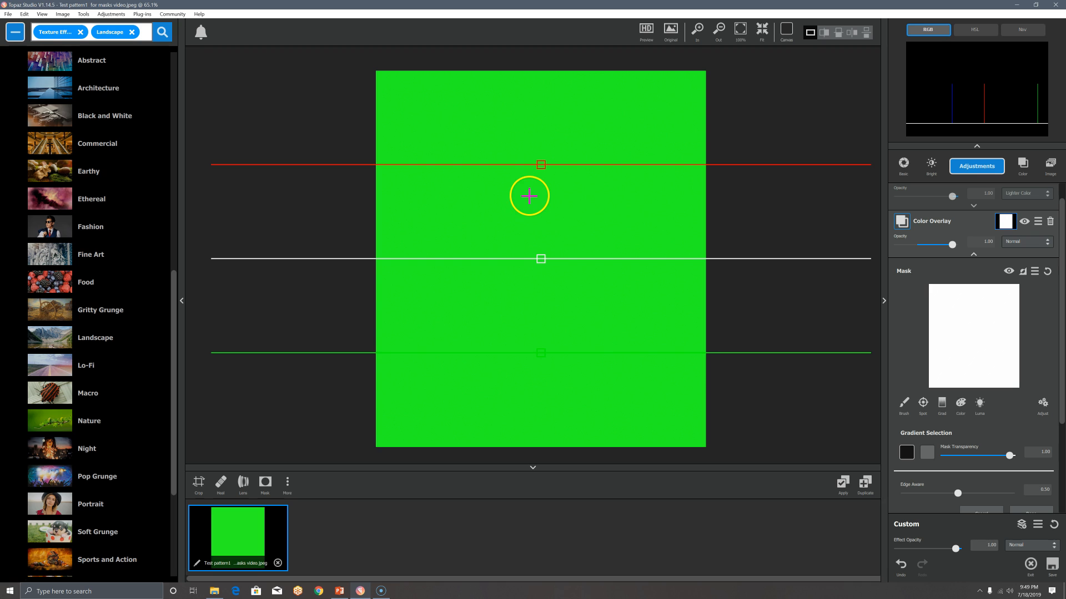
pyautogui.click(906, 456)
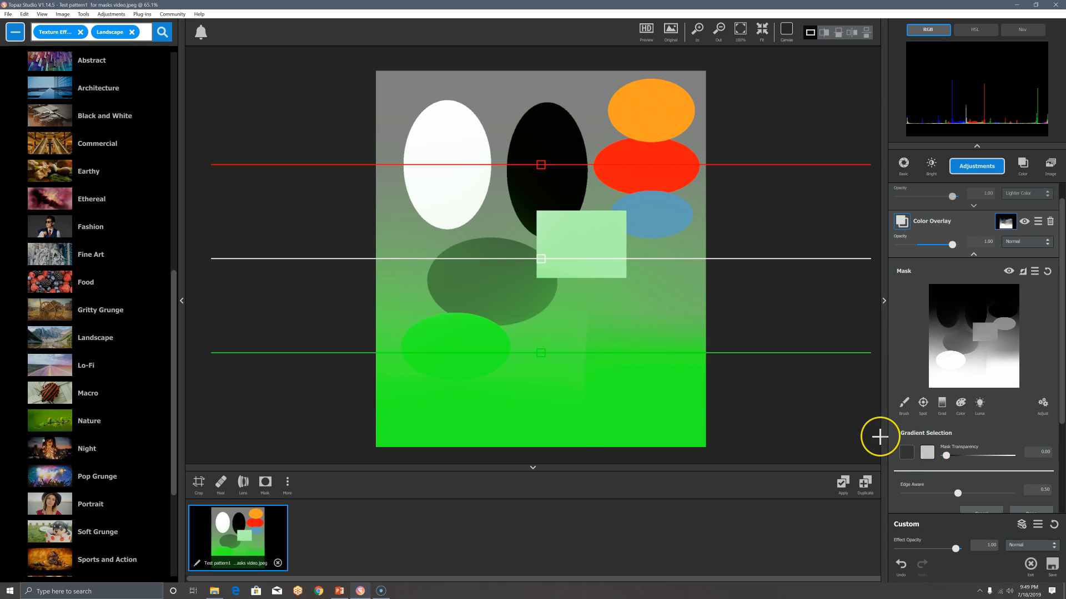
pyautogui.click(905, 453)
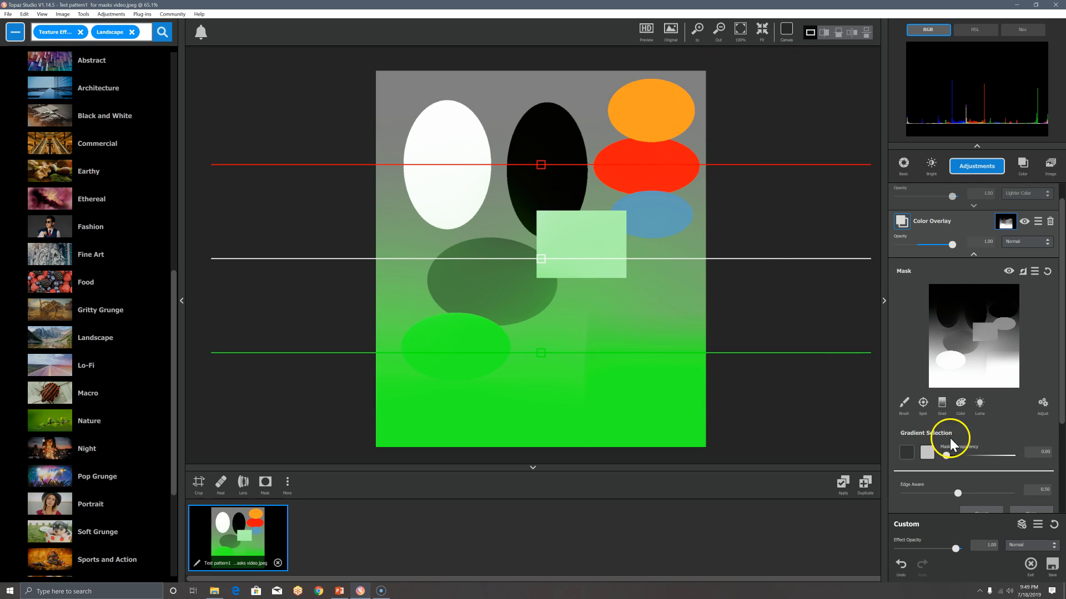
# Try the gradient's Edge Aware at 0.00 and about 0.30, and leave it at about 0.58.
pyautogui.moveTo(956, 495); pyautogui.dragTo(903, 498)
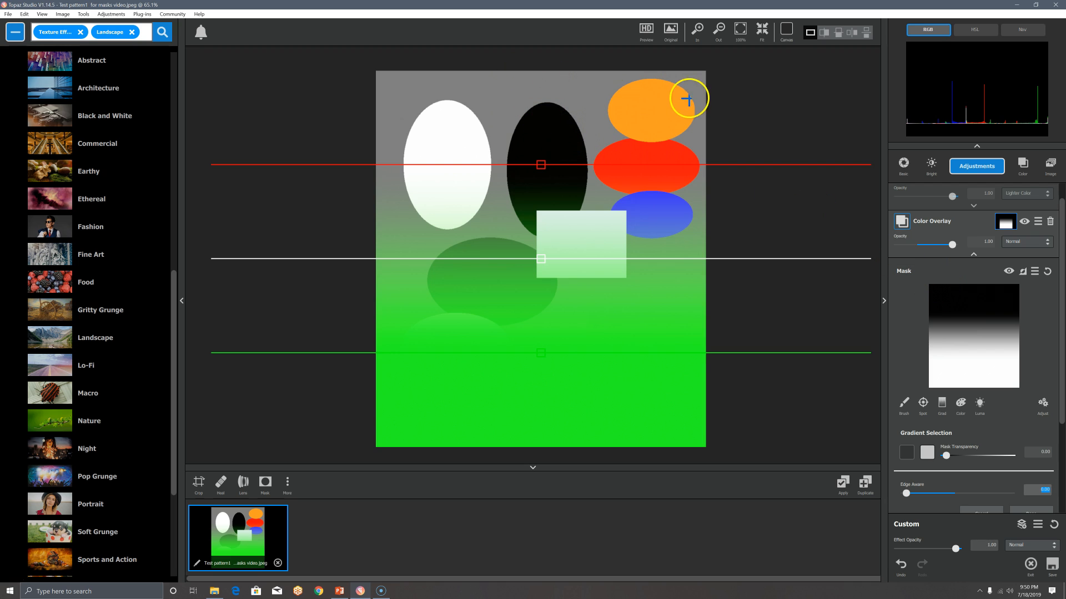
pyautogui.moveTo(1060, 383)
pyautogui.mouseDown()
pyautogui.moveTo(1060, 454)
pyautogui.moveTo(1063, 400)
pyautogui.mouseUp()
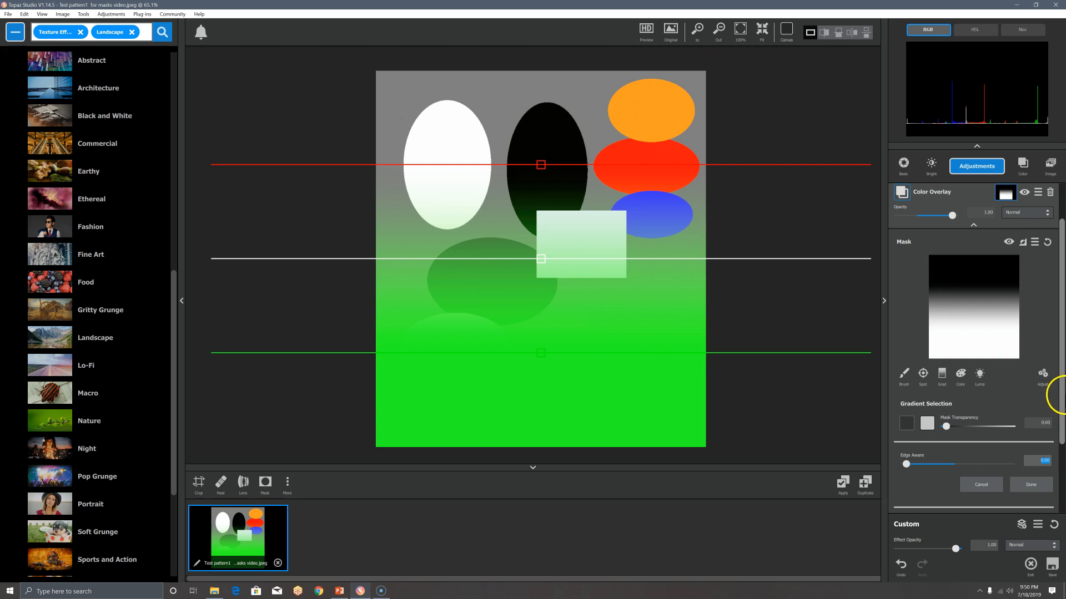
pyautogui.moveTo(1062, 396)
pyautogui.mouseDown()
pyautogui.moveTo(1062, 444)
pyautogui.moveTo(1064, 385)
pyautogui.mouseUp()
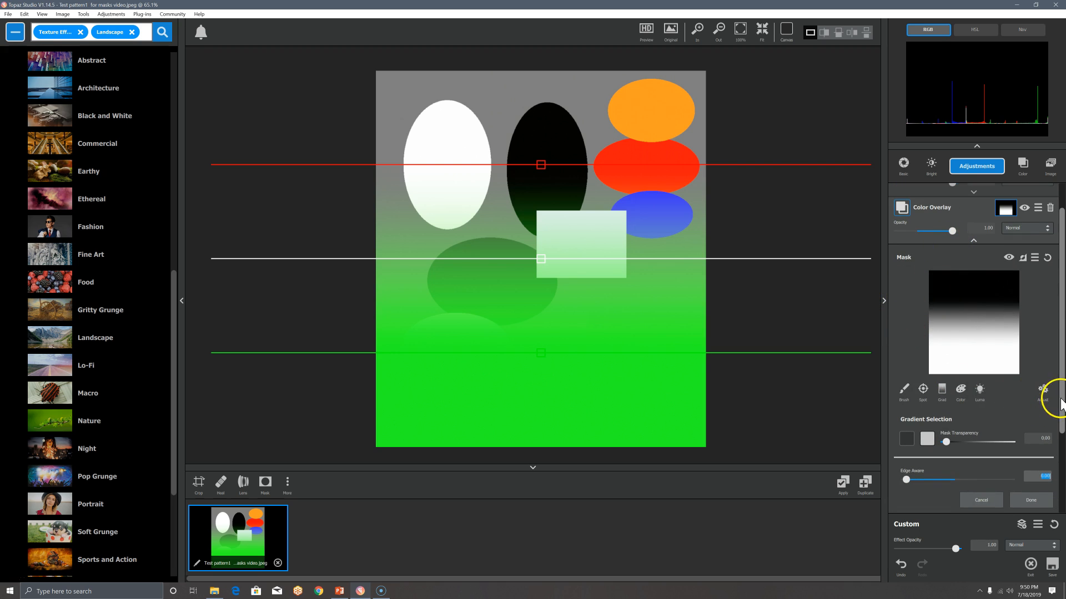
pyautogui.moveTo(1064, 395); pyautogui.dragTo(1064, 414)
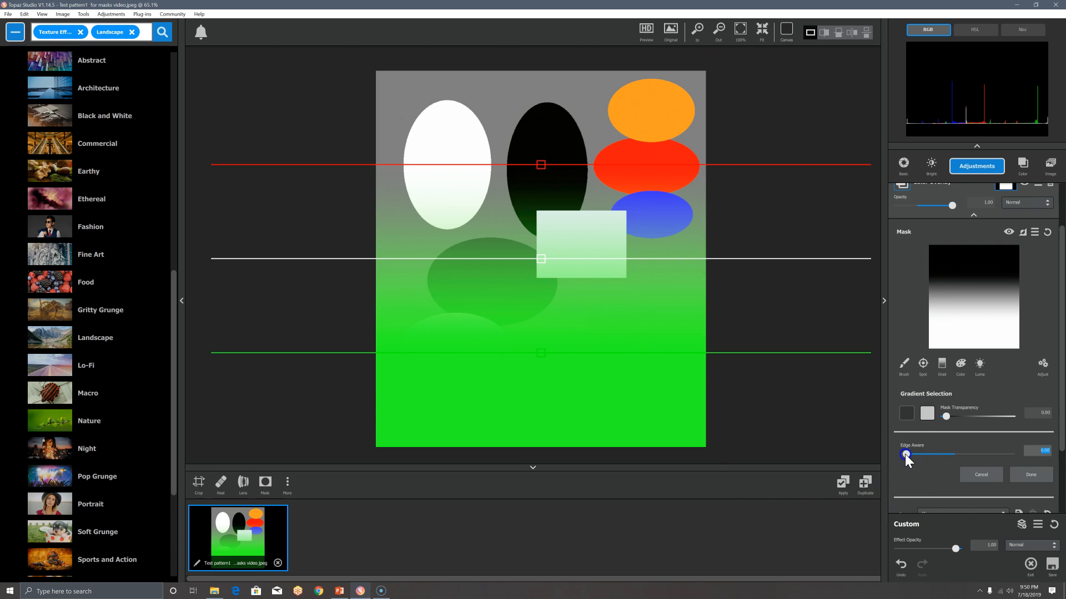
pyautogui.moveTo(908, 456); pyautogui.dragTo(936, 471)
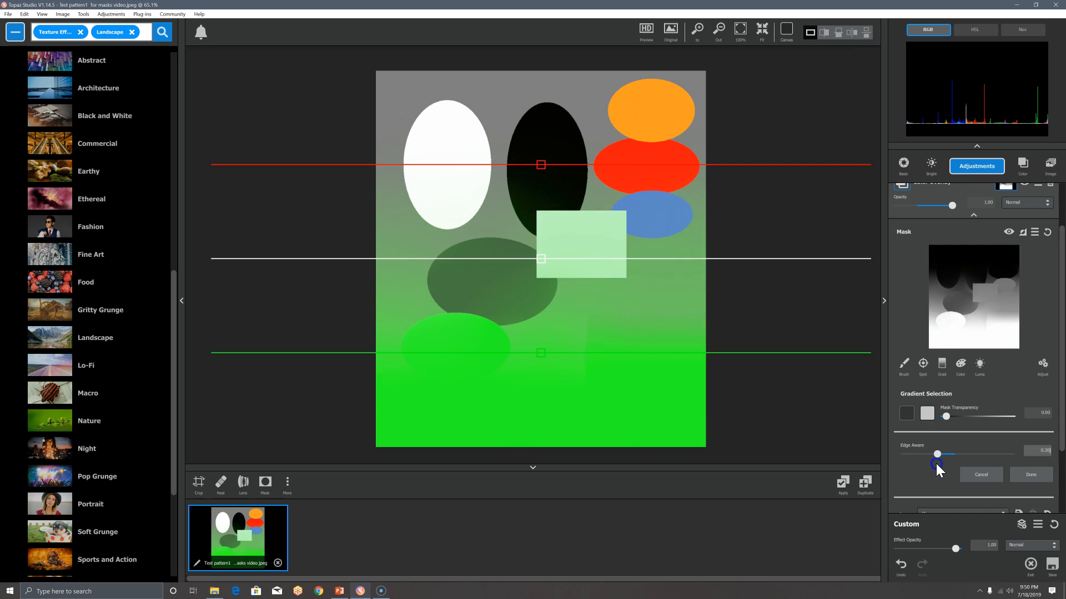
pyautogui.moveTo(946, 465); pyautogui.dragTo(966, 454)
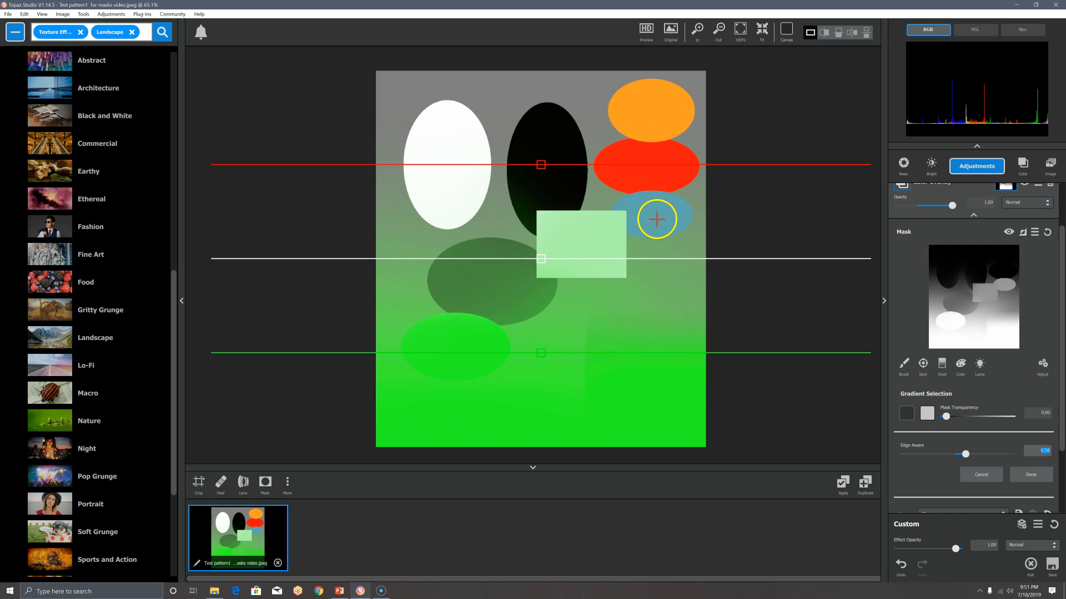
# Shift the gradient down, placing its red line across the lower part of the white rectangle and its green line on the title text.
pyautogui.click(540, 165)
pyautogui.moveTo(540, 166); pyautogui.dragTo(542, 265)
pyautogui.moveTo(541, 353); pyautogui.dragTo(541, 421)
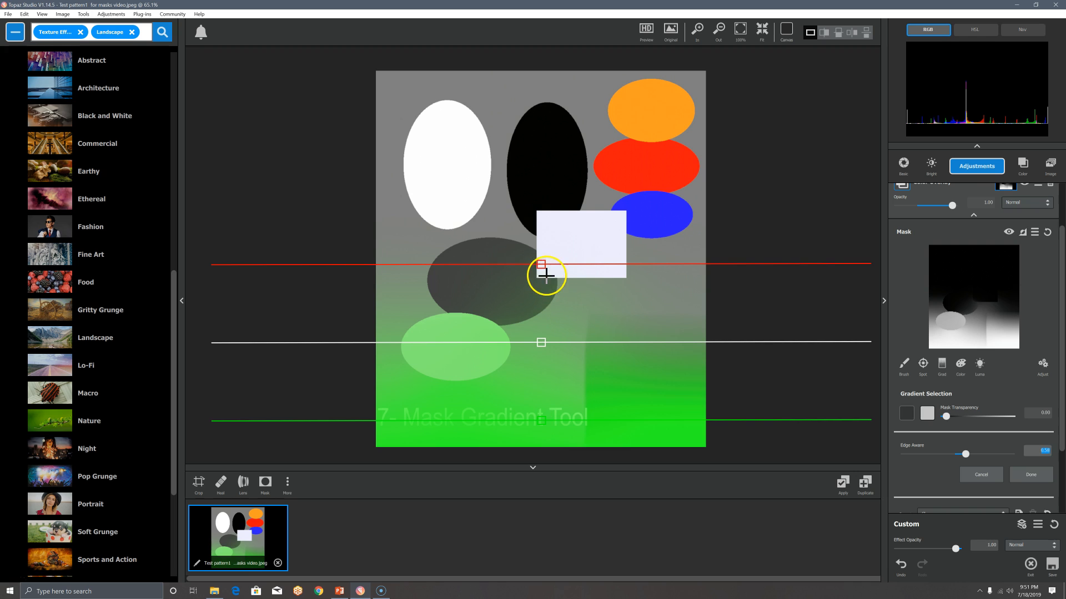
# Redraw the gradient upward from just above the title text to the upper ellipses, and lower Edge Aware to about 0.3.
pyautogui.moveTo(542, 264); pyautogui.dragTo(398, 88)
pyautogui.moveTo(593, 397); pyautogui.dragTo(602, 128)
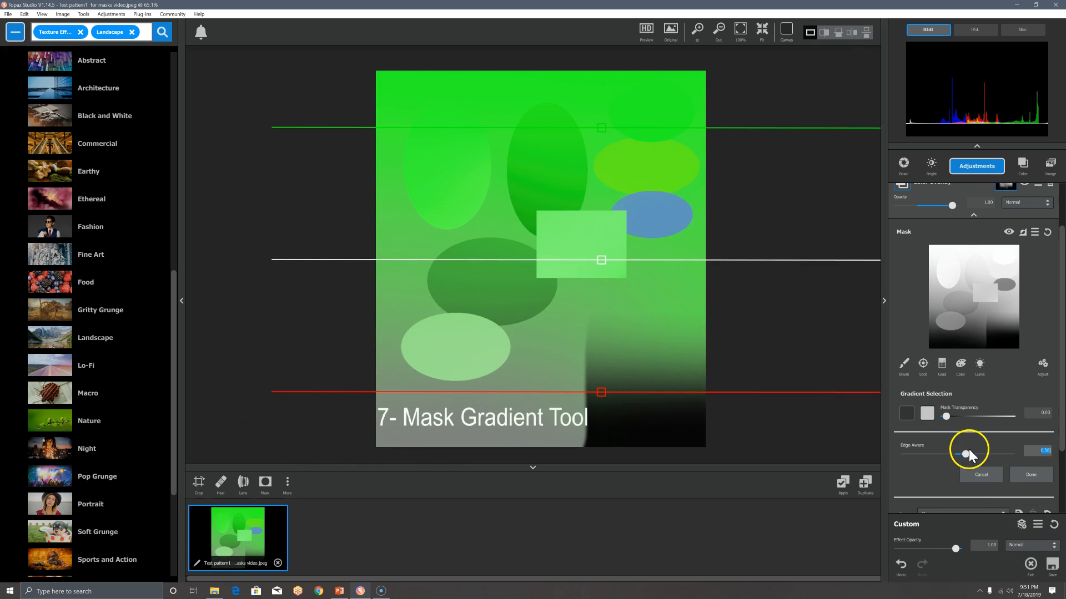
pyautogui.moveTo(961, 453); pyautogui.dragTo(936, 465)
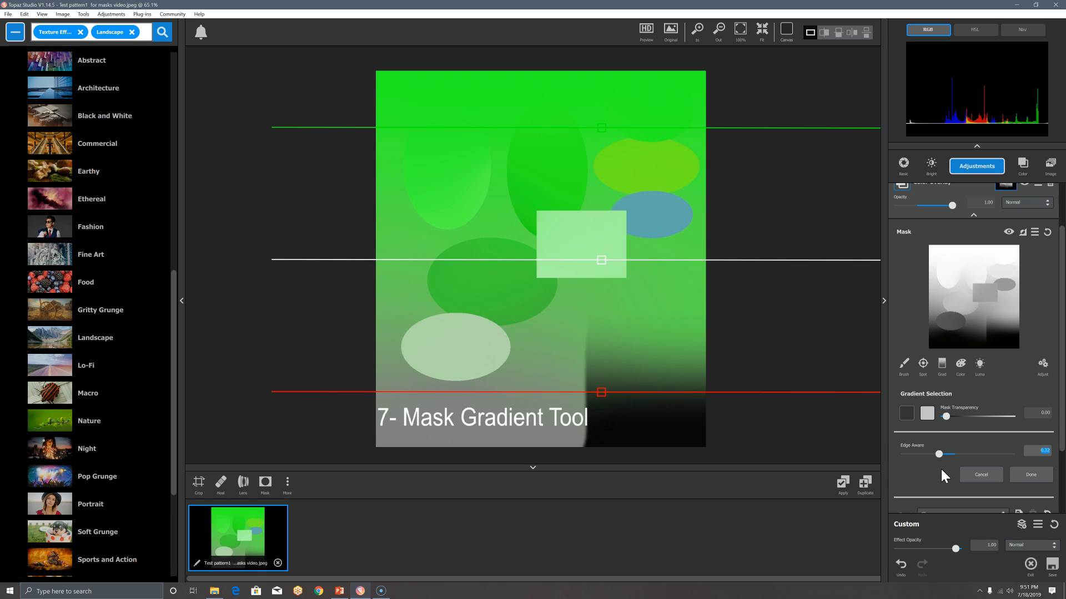
pyautogui.moveTo(602, 394); pyautogui.dragTo(604, 370)
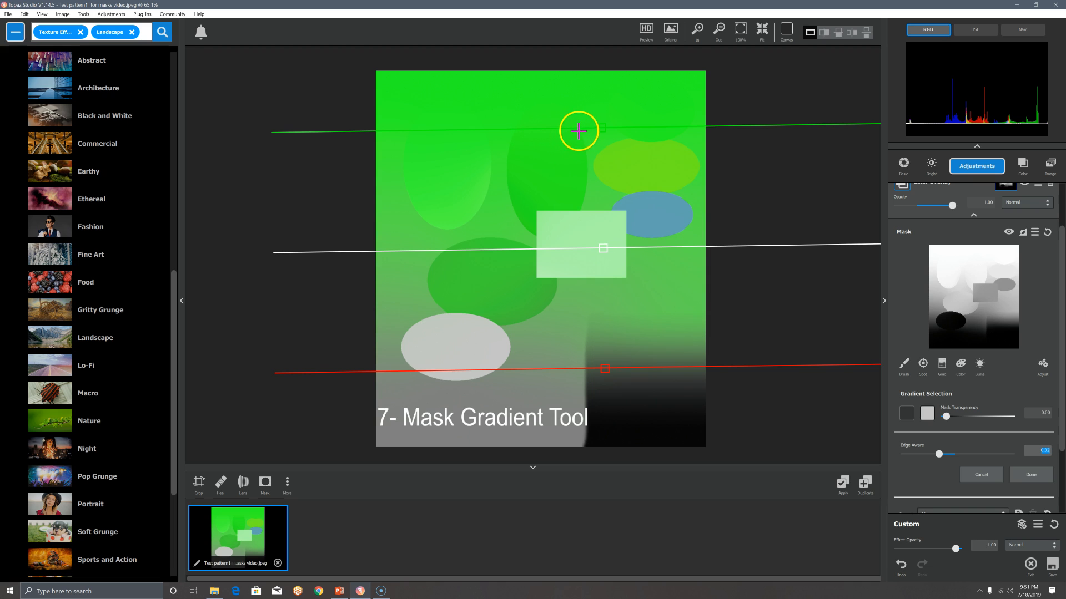
# Draw a short diagonal gradient down-left across the black ellipse and invert the resulting mask.
pyautogui.moveTo(582, 126); pyautogui.dragTo(548, 200)
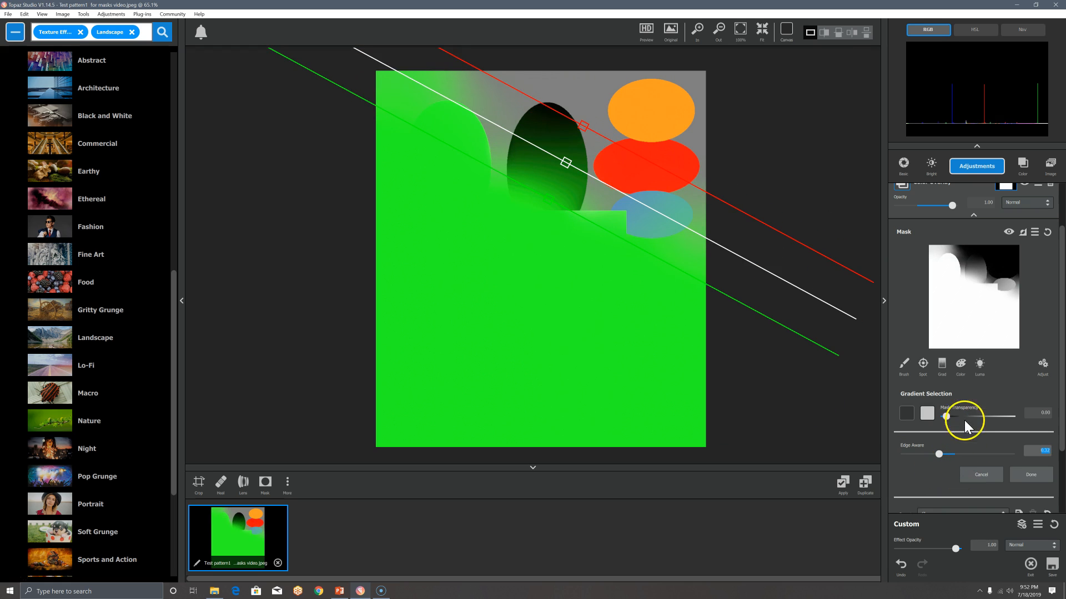
pyautogui.click(1023, 234)
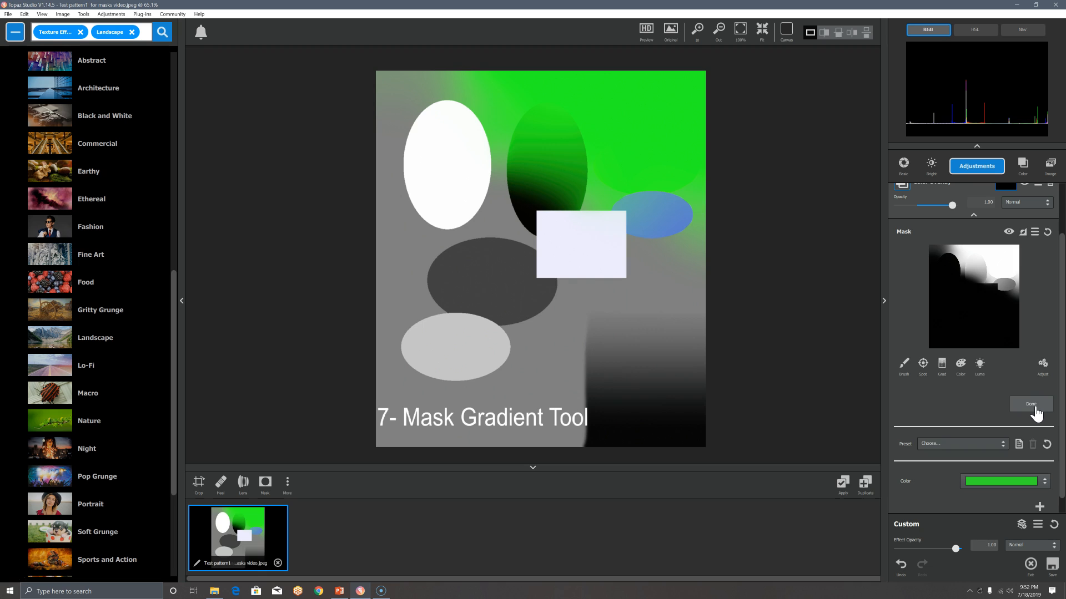
# Brush the green overlay off the black ellipse with the mask Brush at Mask Transparency 0.00 and Edge Aware on.
pyautogui.click(901, 364)
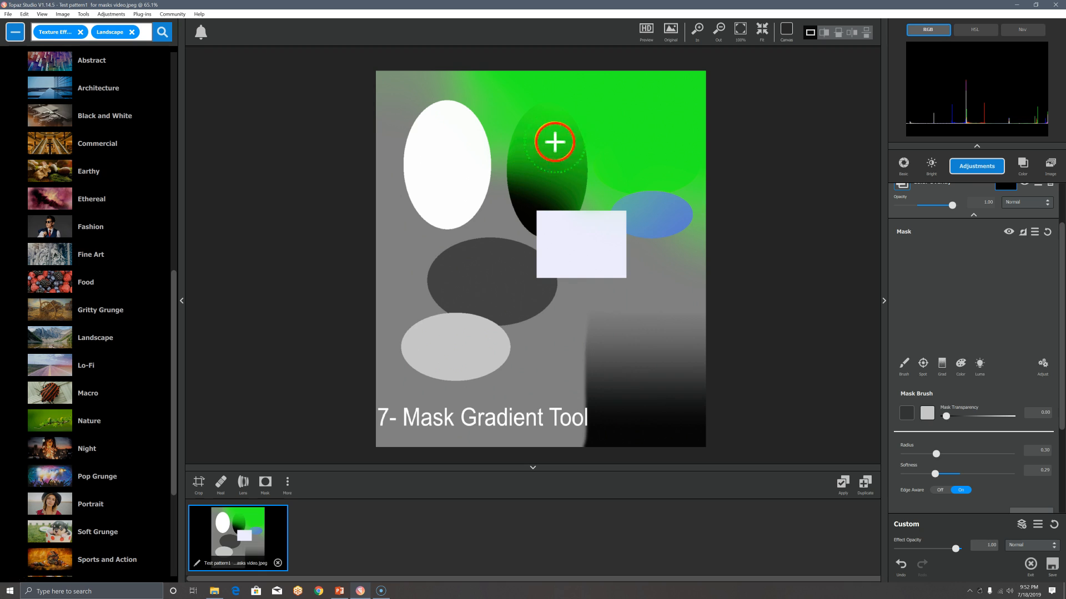
pyautogui.moveTo(551, 119)
pyautogui.mouseDown()
pyautogui.moveTo(533, 174)
pyautogui.moveTo(527, 143)
pyautogui.moveTo(526, 179)
pyautogui.mouseUp()
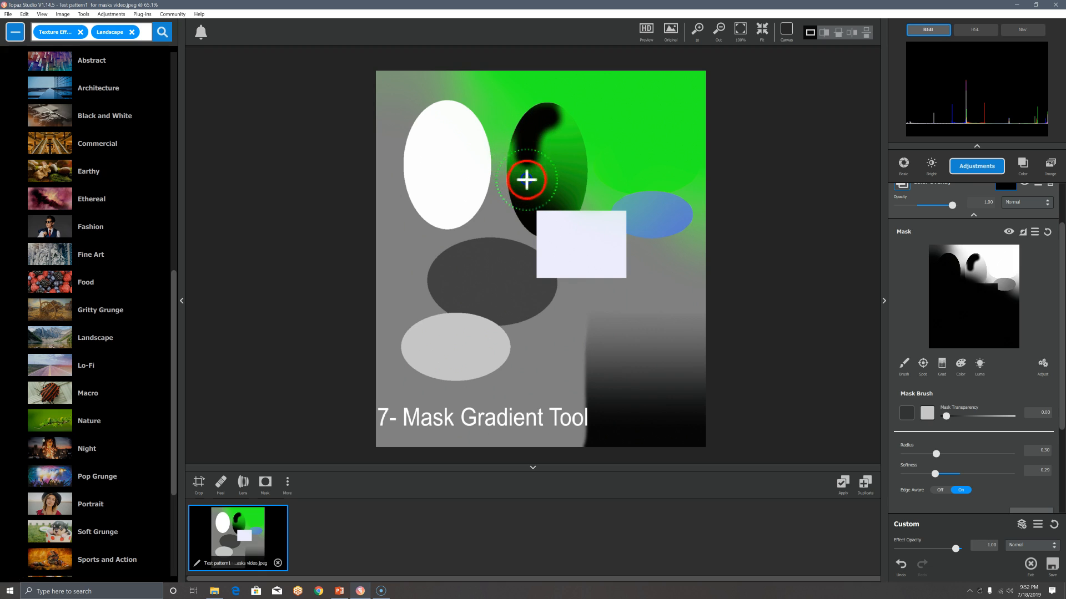